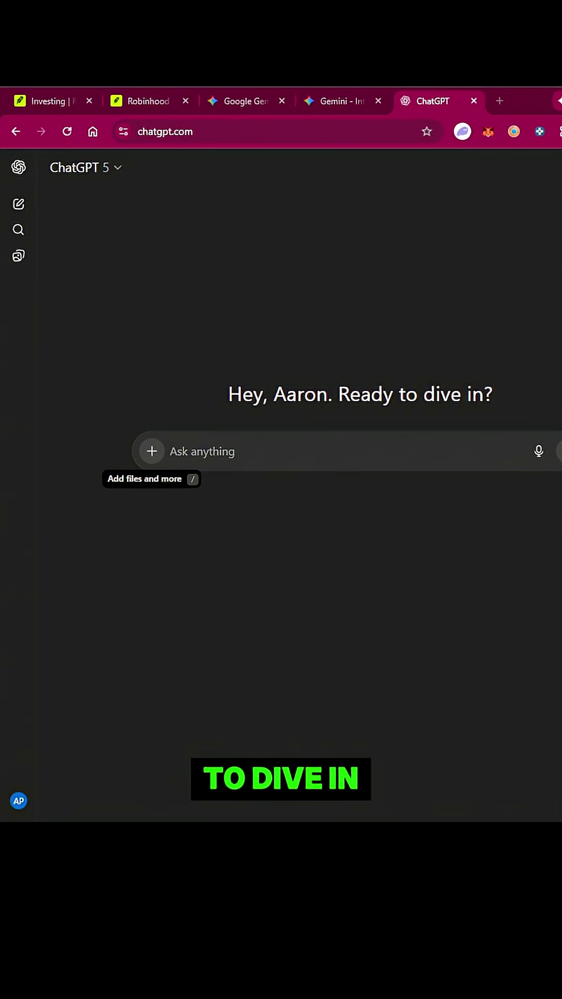
Step: Bring up the ChatGPT account menu with personalization, settings, help and log-out
left_click(151, 451)
left_click(493, 620)
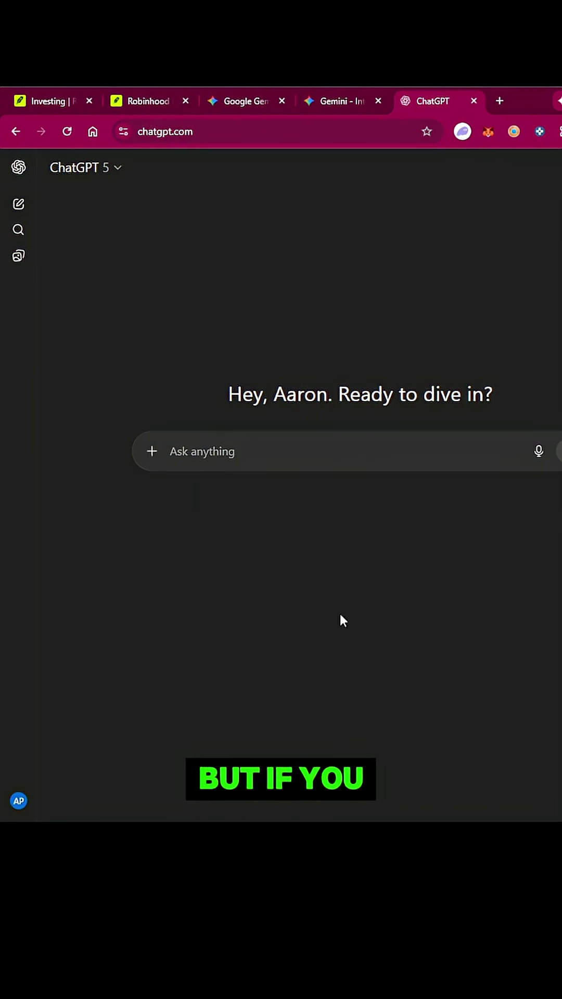
Step: Go from the account menu to Settings and show the Schedules section
left_click(20, 802)
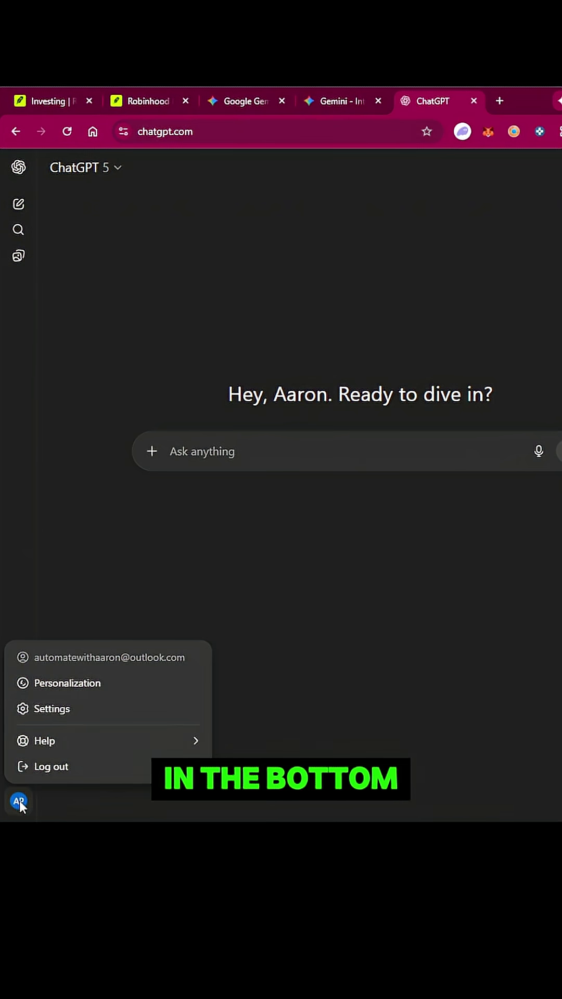
left_click(52, 709)
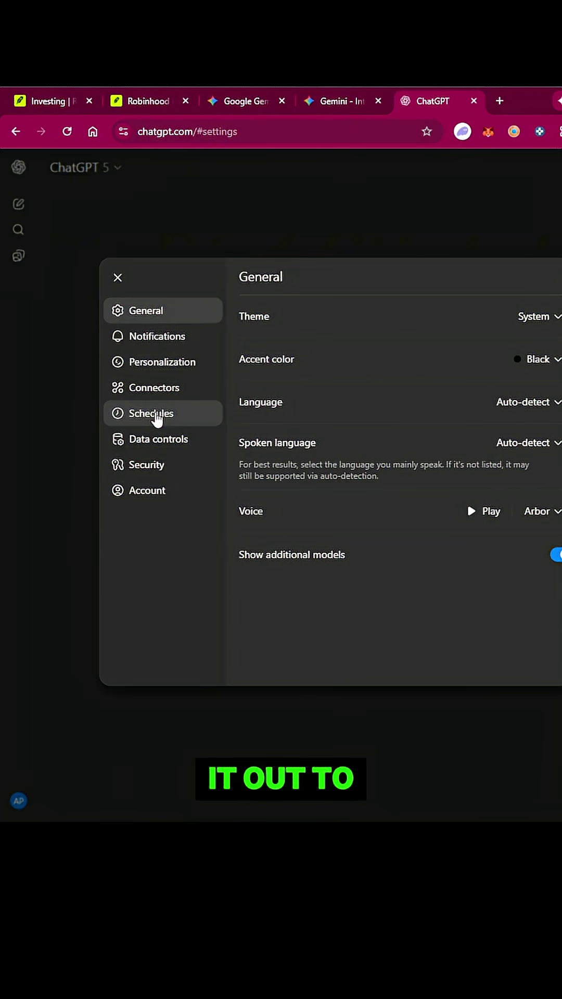
left_click(159, 415)
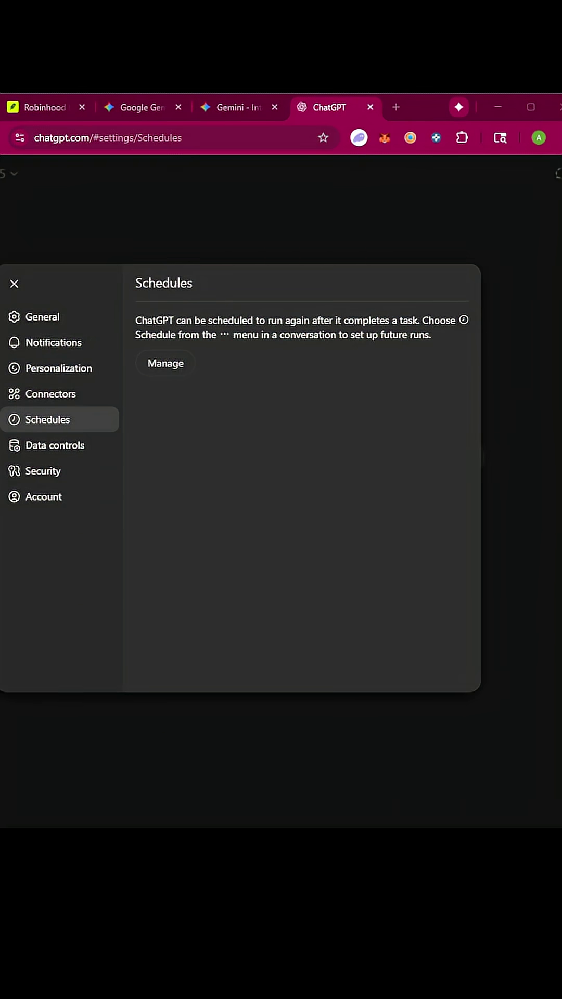
left_click(166, 363)
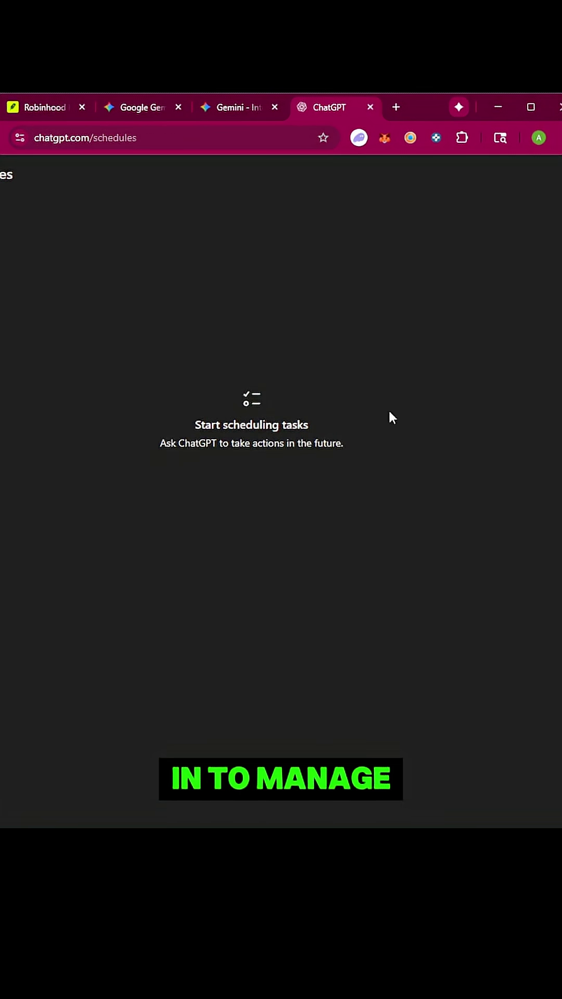